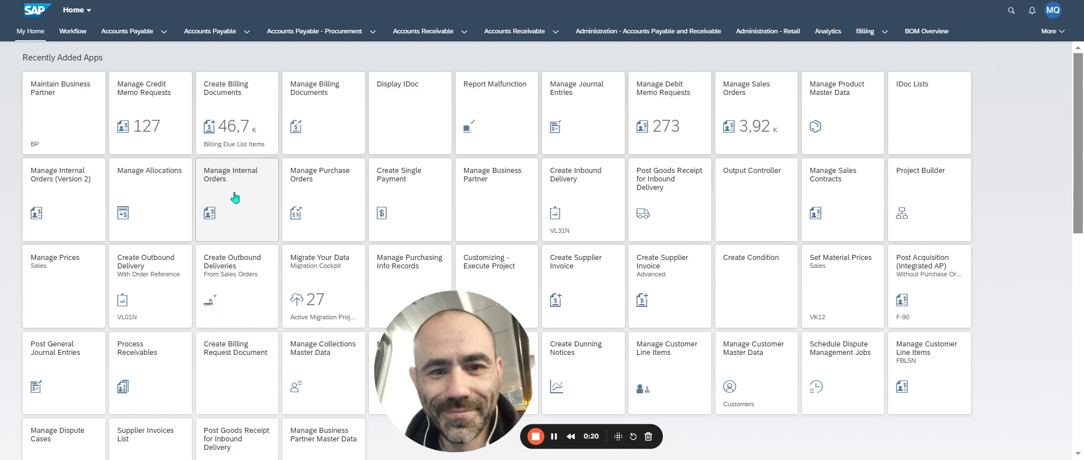
Open the EDI migration project from the Migrate Your Data app.
left_click(305, 280)
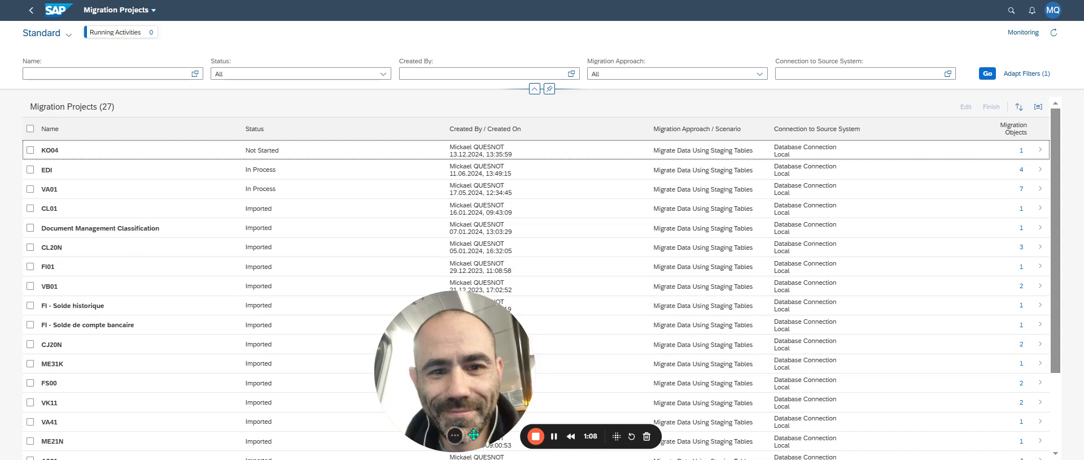
left_click(450, 441)
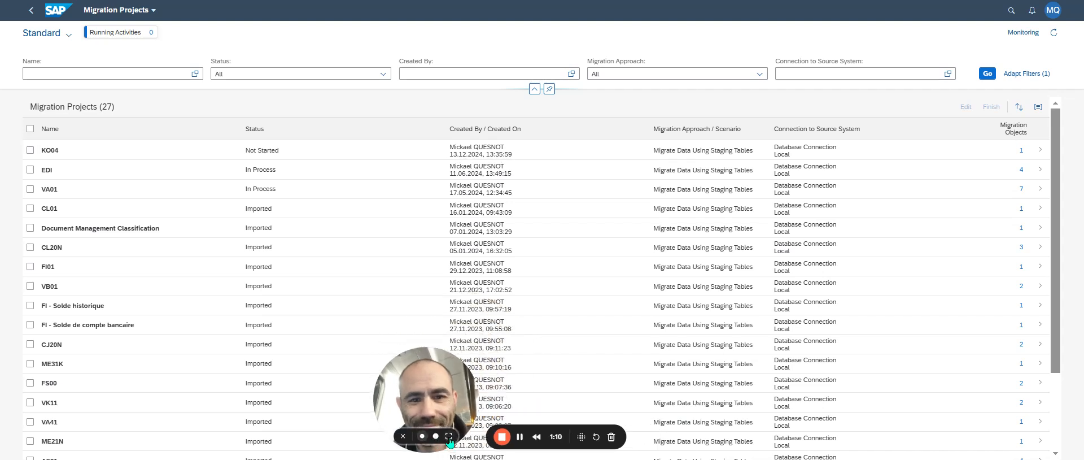
left_click(403, 436)
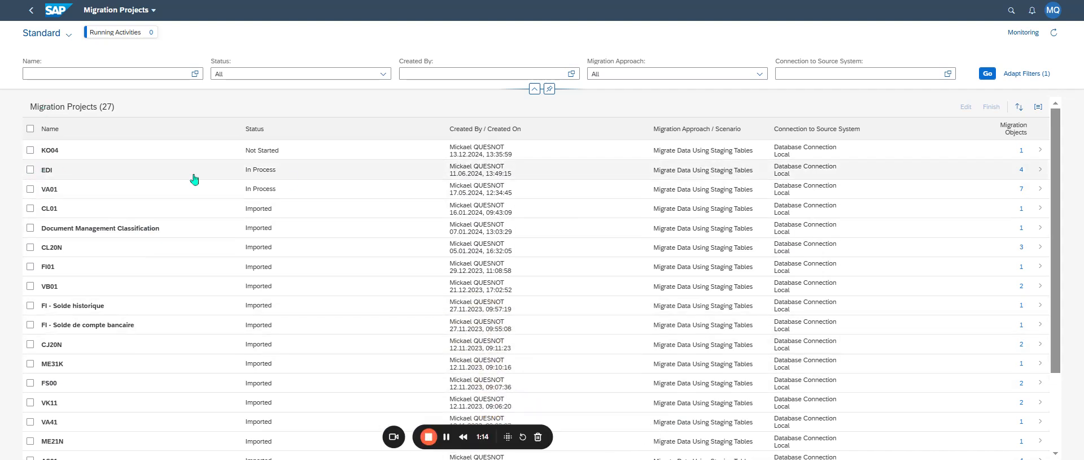
left_click(1039, 170)
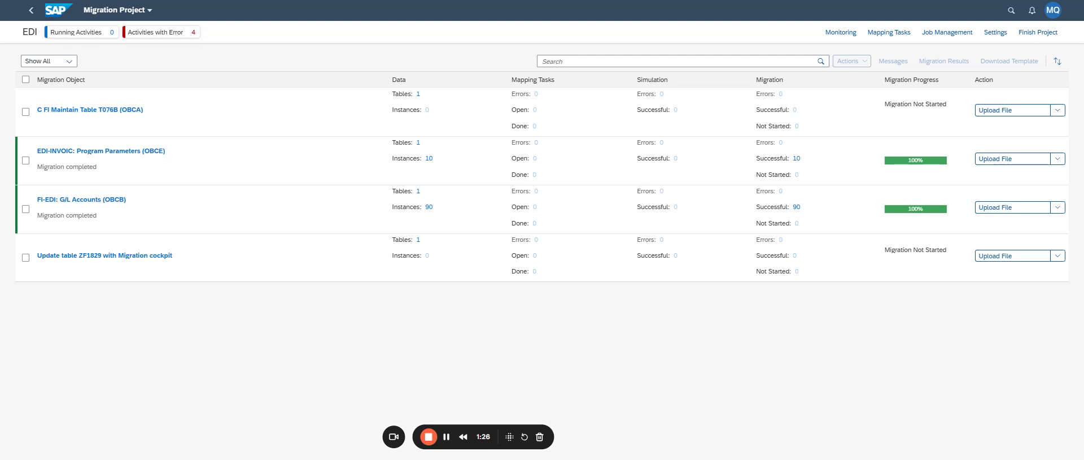
Download the template for the migration object "Update table ZF1829 with Migration cockpit".
left_click(26, 257)
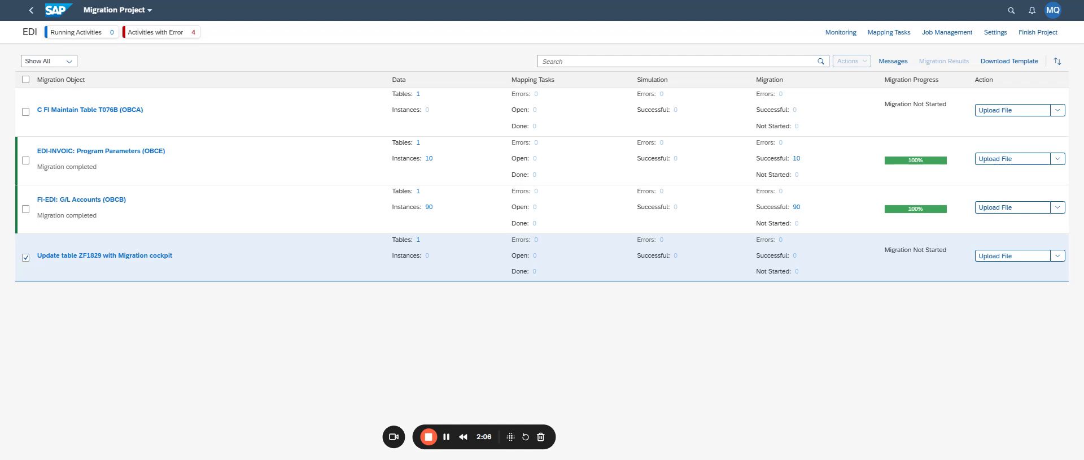
left_click(25, 257)
left_click(1058, 258)
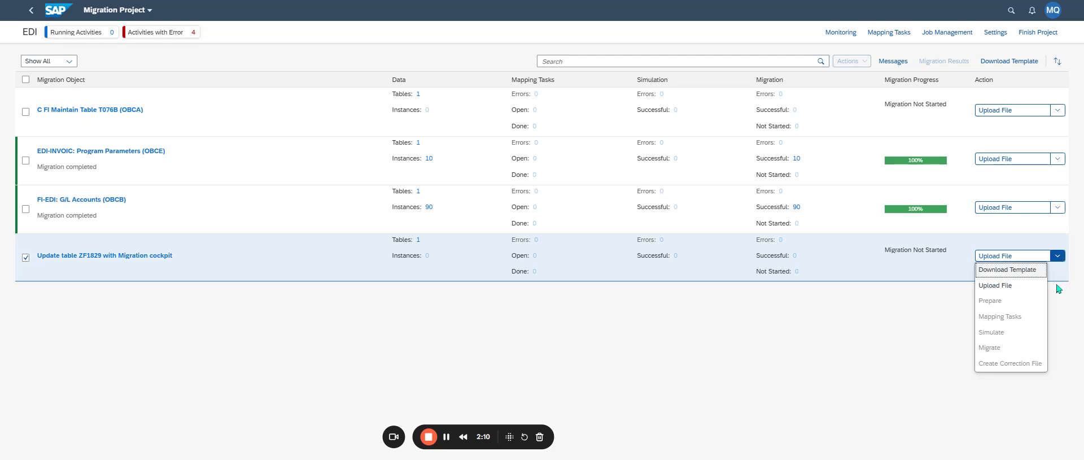
left_click(1004, 271)
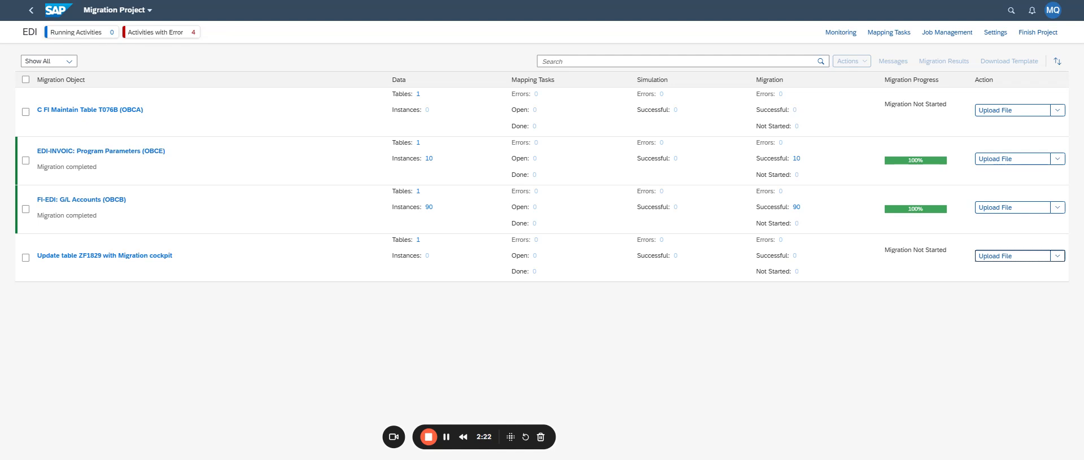
left_click(830, 356)
In the ZF1829 object's files, delete "Source data for Update table ZF1829 with Migration cockpit (3).xml" and upload the version ending in (4).xml.
left_click(1010, 260)
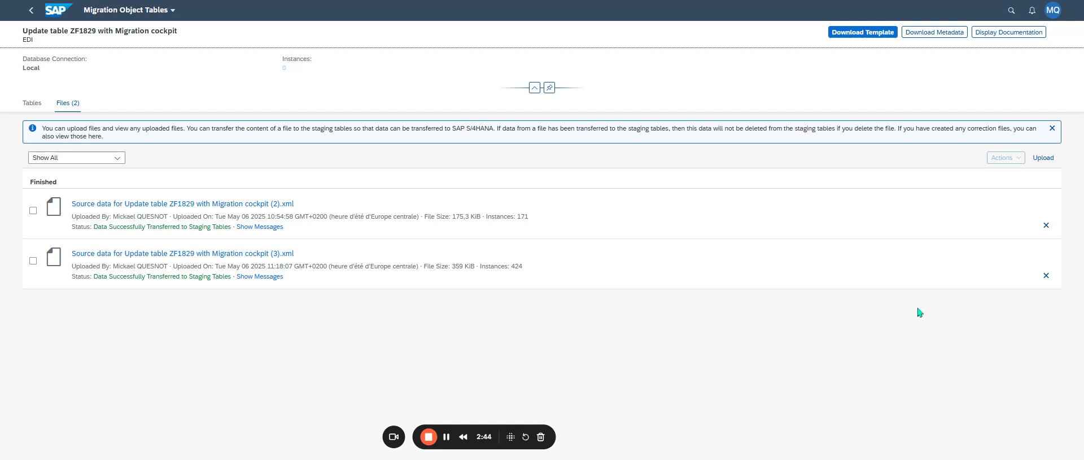
left_click(1046, 276)
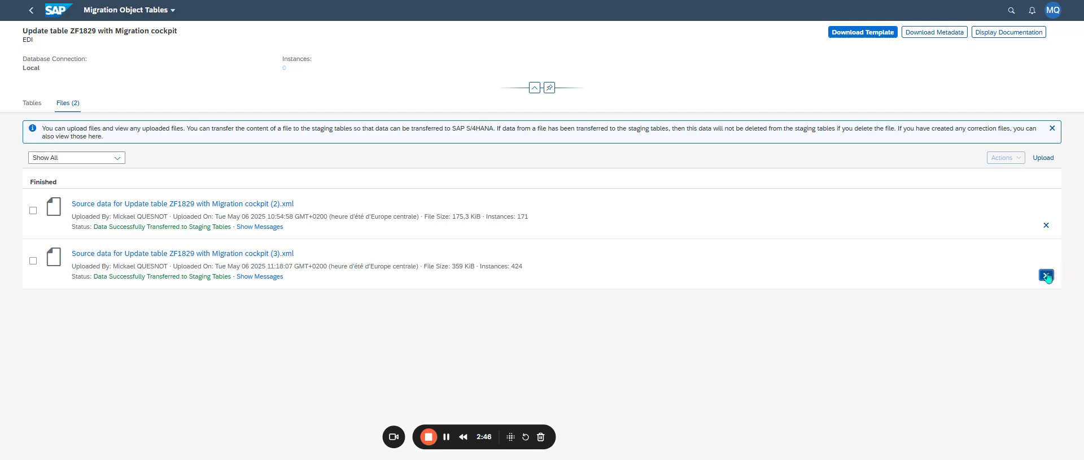
left_click(635, 250)
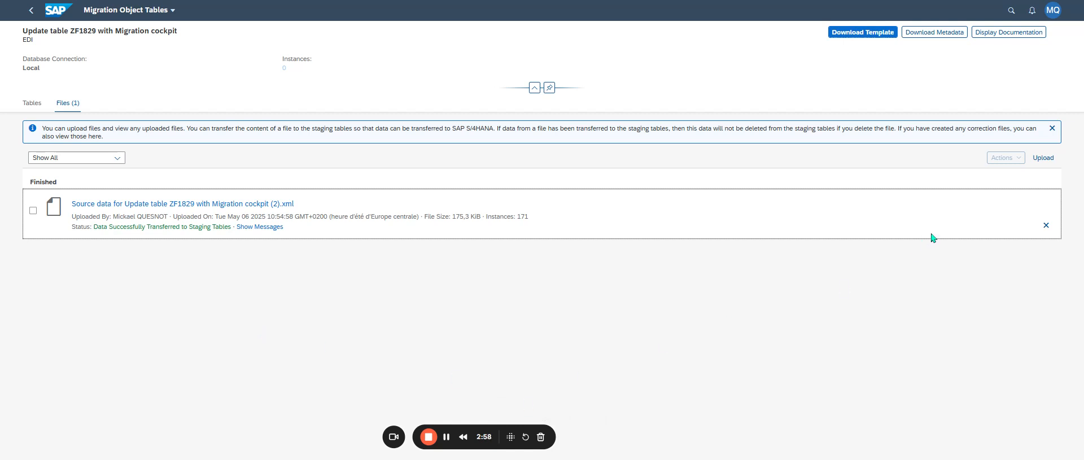
left_click(1047, 164)
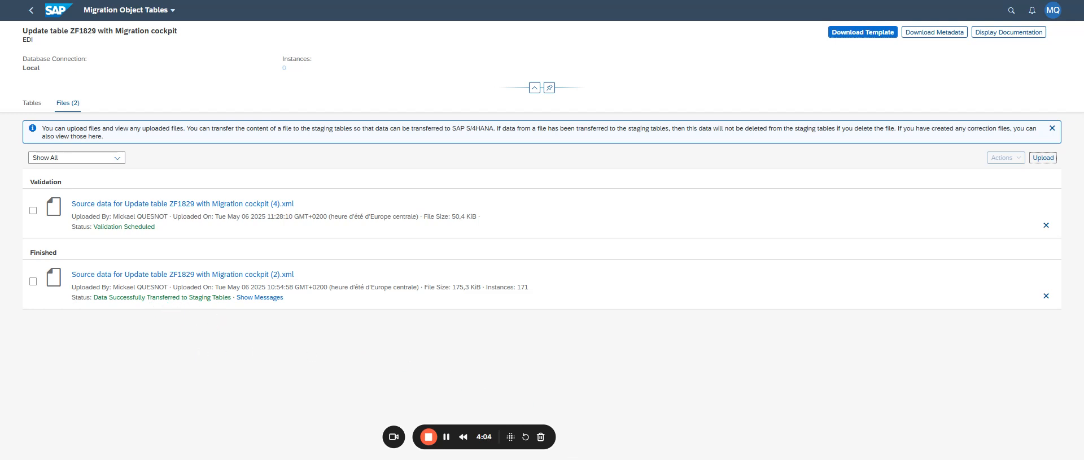
Check the ZF1829 object's instances in the project and review the validation messages for the uploaded (4).xml file.
left_click(31, 10)
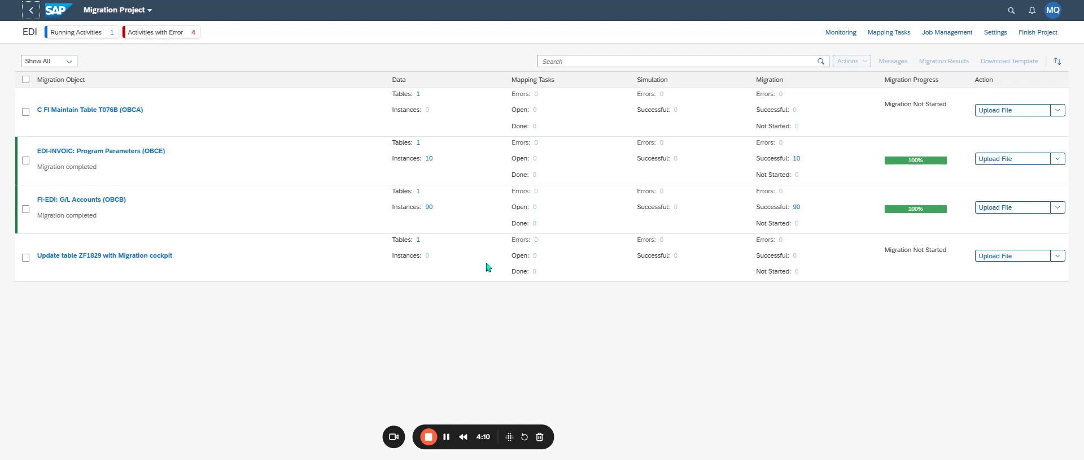
left_click_drag(392, 256, 428, 256)
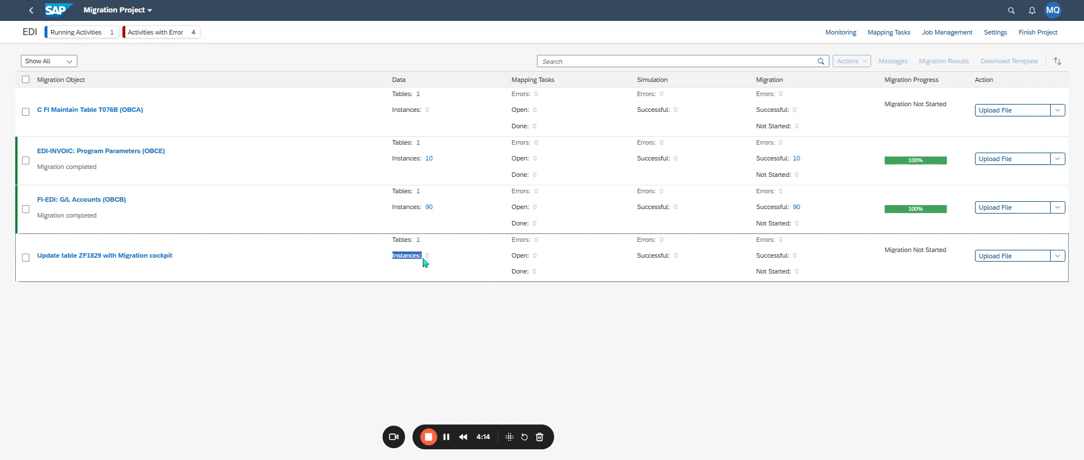
left_click(1029, 261)
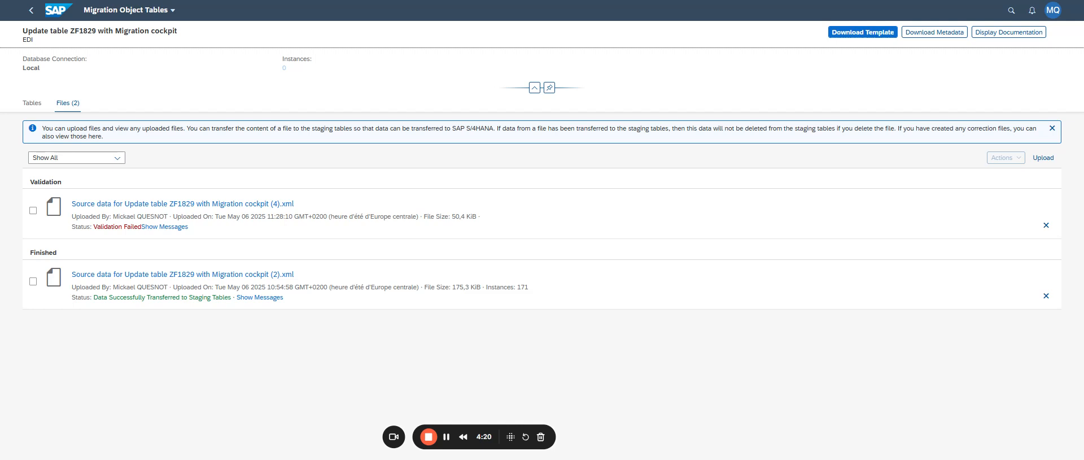
left_click(161, 226)
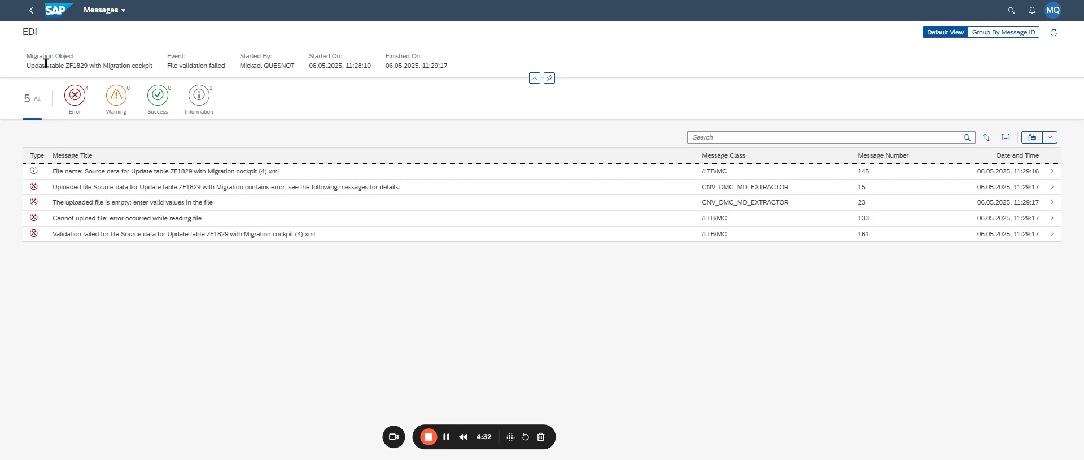
left_click(31, 10)
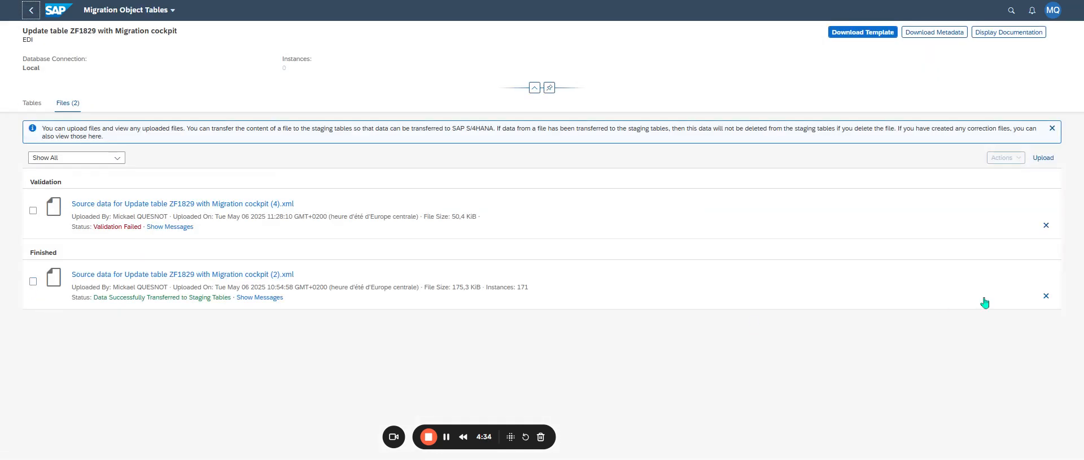
Upload "Source data for Update table ZF1829 with Migration cockpit (3).xml" to the ZF1829 migration object.
left_click(1046, 160)
left_click(694, 439)
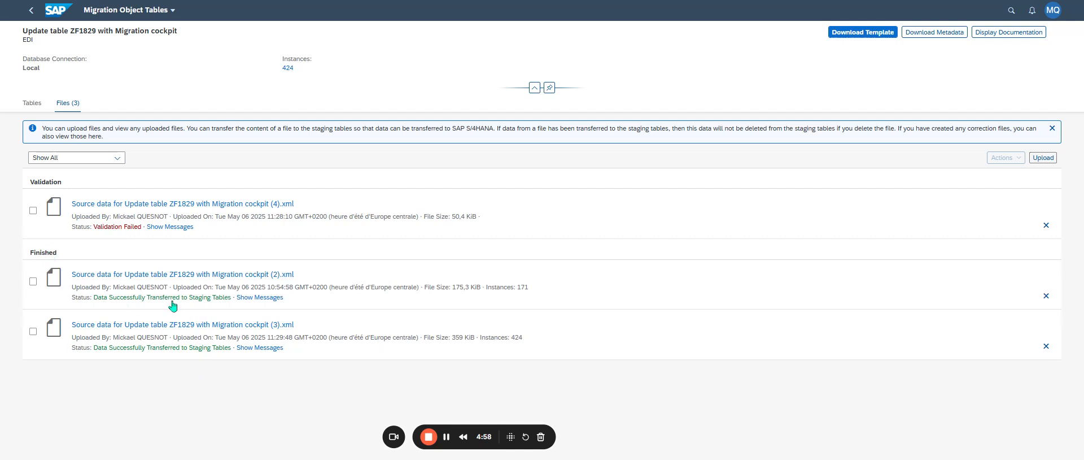
Prepare the staging tables of the ZF1829 migration object with the consistency check off.
left_click(31, 10)
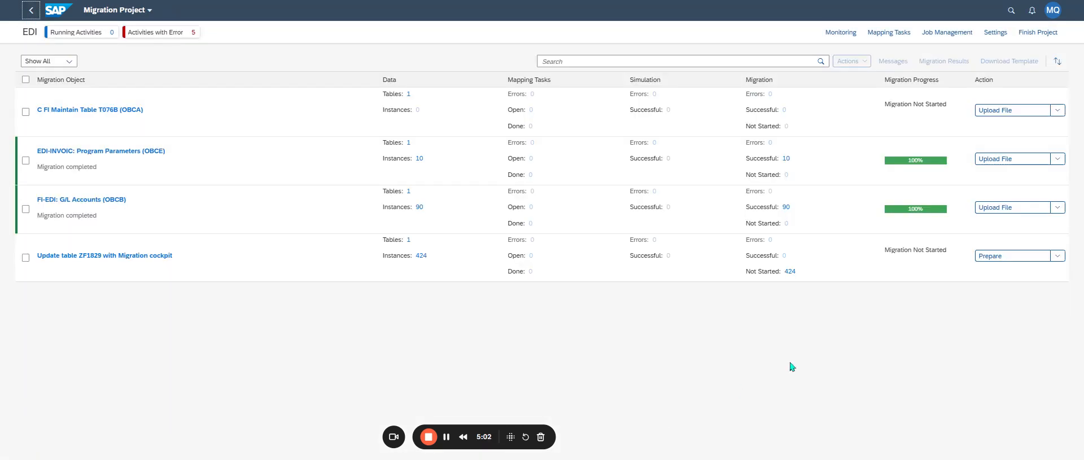
left_click(1037, 258)
left_click(432, 280)
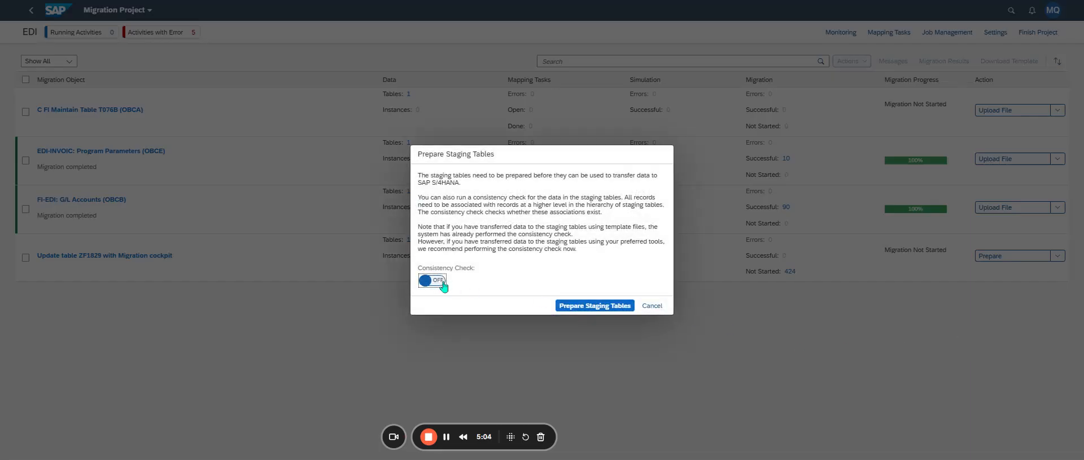
left_click(610, 308)
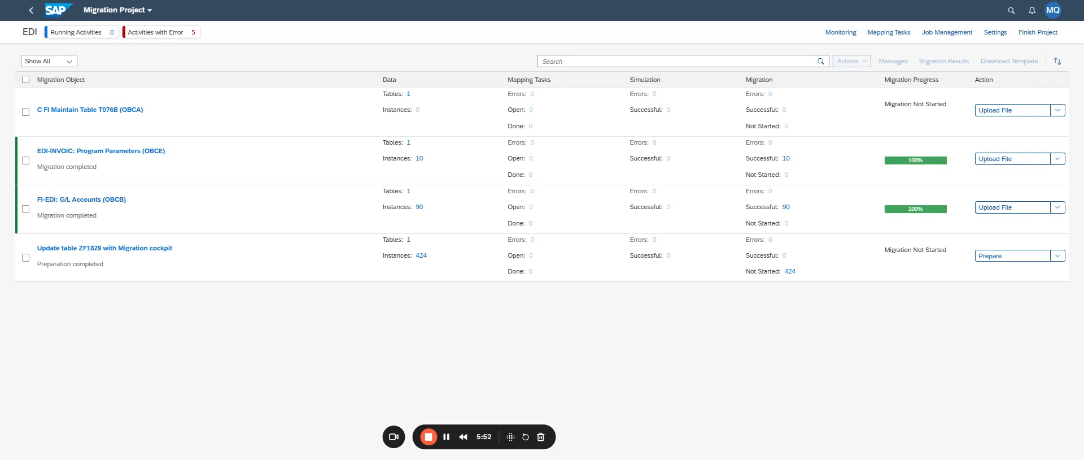
Check the staging table preparation in the EDI project's monitoring and return to the project.
left_click(1013, 256)
left_click(841, 33)
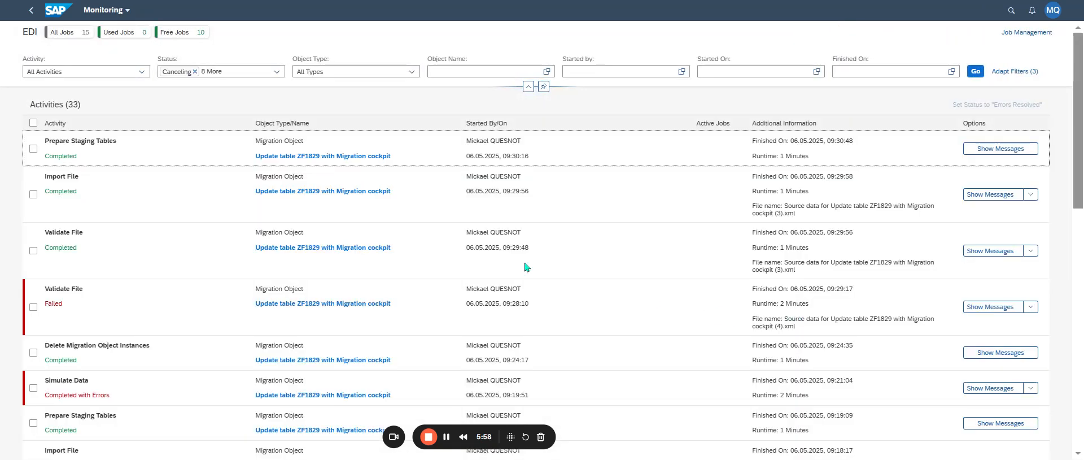
left_click(30, 17)
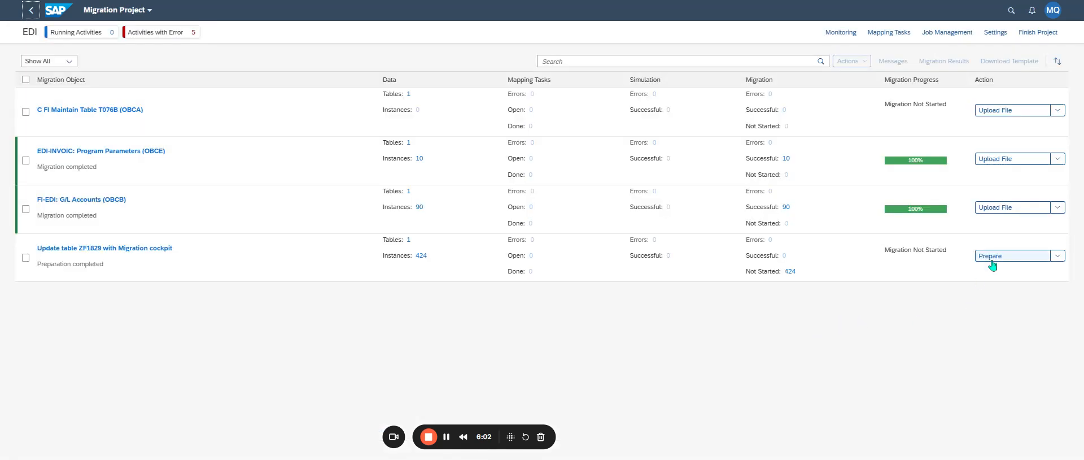
Start a simulation of All Instances for the ZF1829 migration object and check its status in the project's monitoring.
left_click(1057, 257)
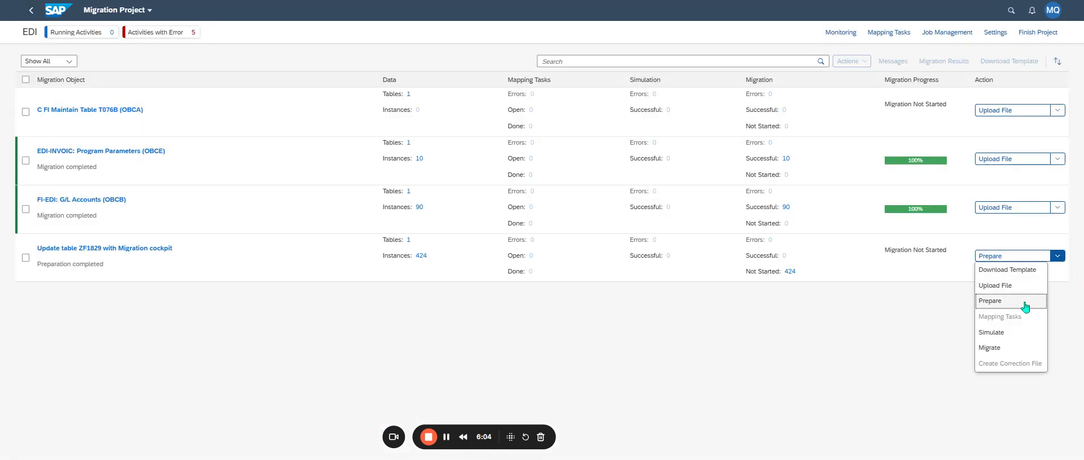
left_click(1017, 333)
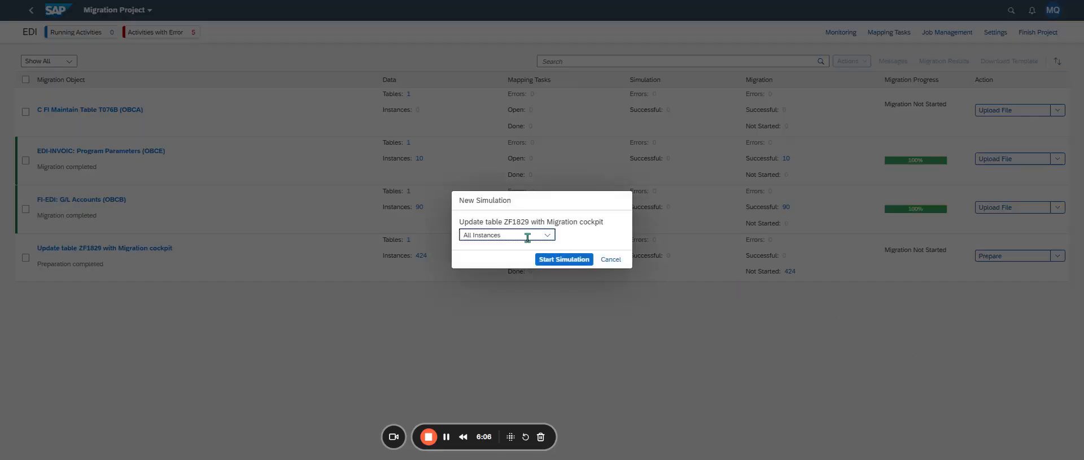
left_click(546, 235)
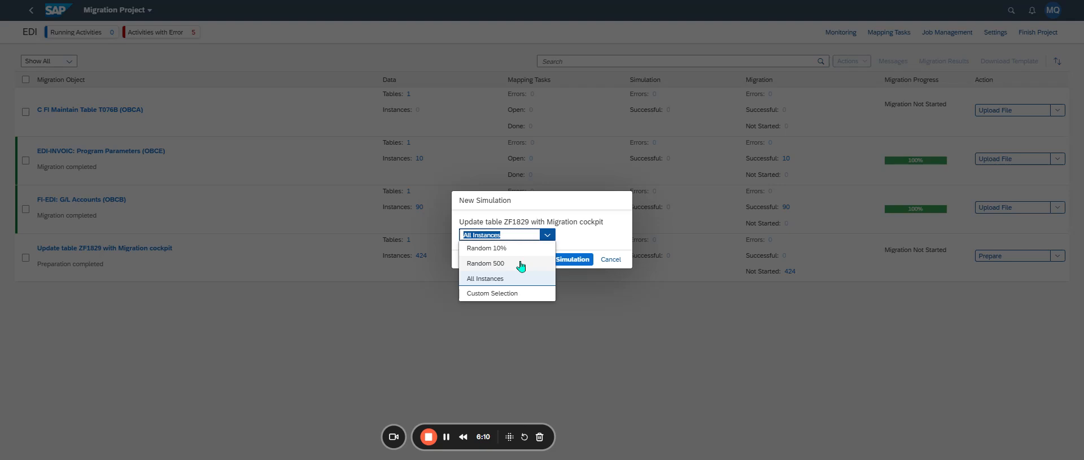
left_click(508, 279)
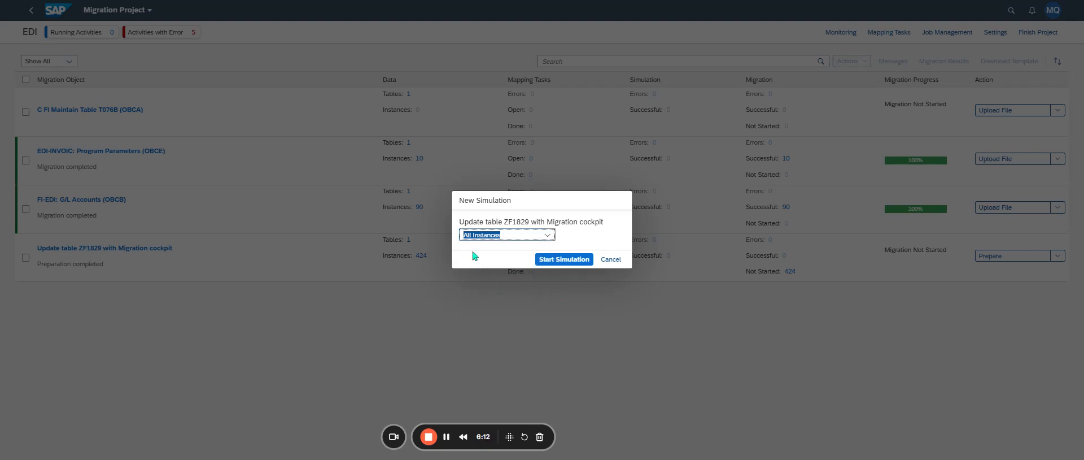
left_click(556, 260)
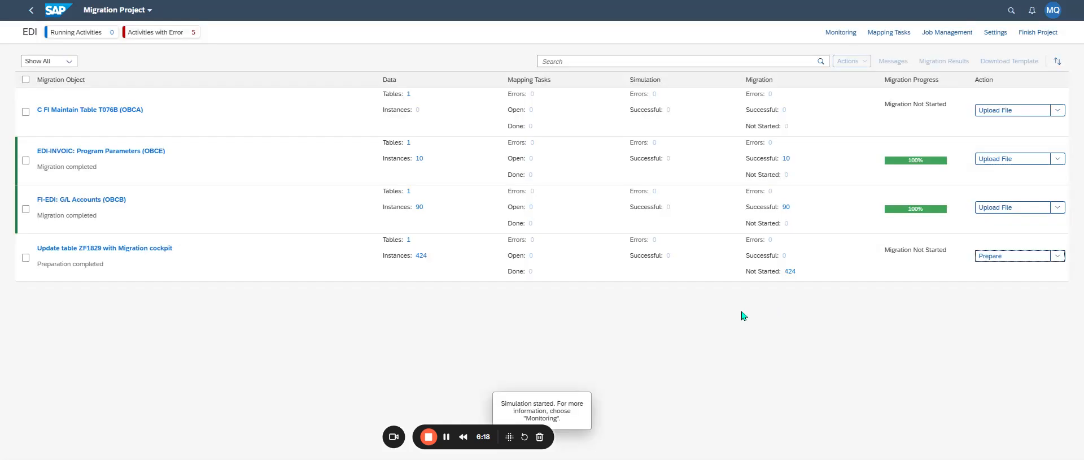
left_click(839, 34)
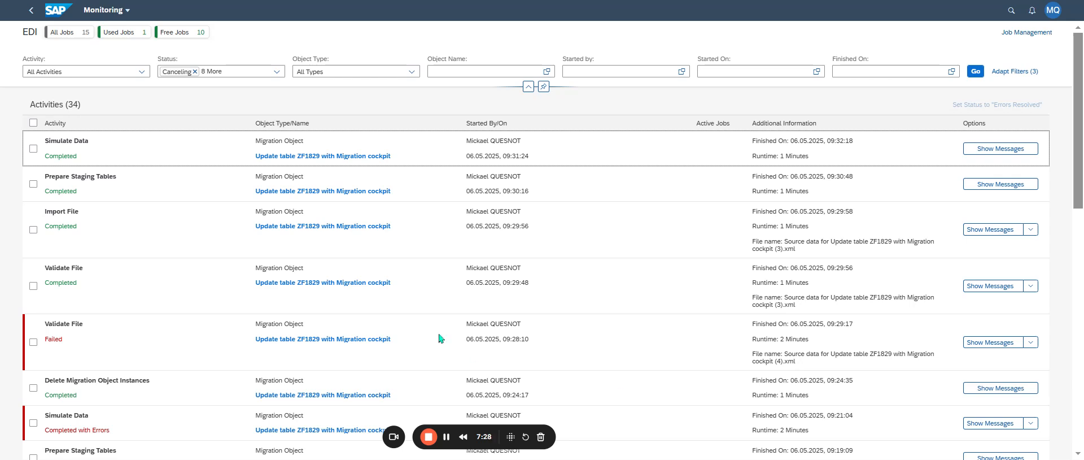
left_click(31, 11)
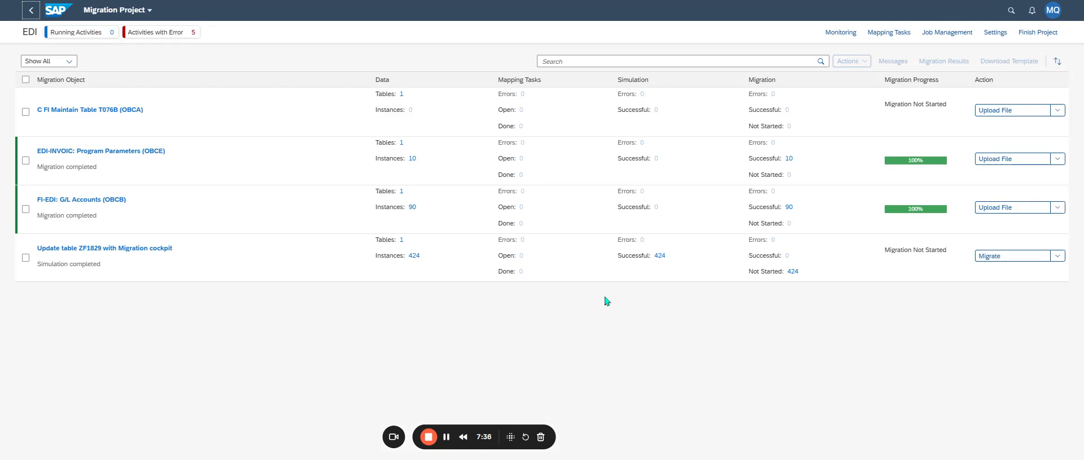
Start the migration of All Instances for the ZF1829 migration object and accept that it cannot be undone.
left_click(993, 257)
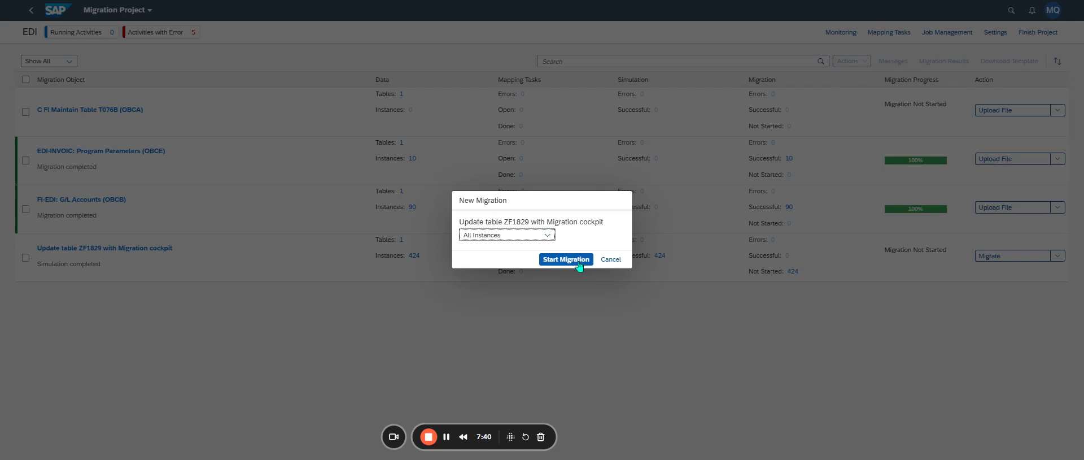
double_click(545, 235)
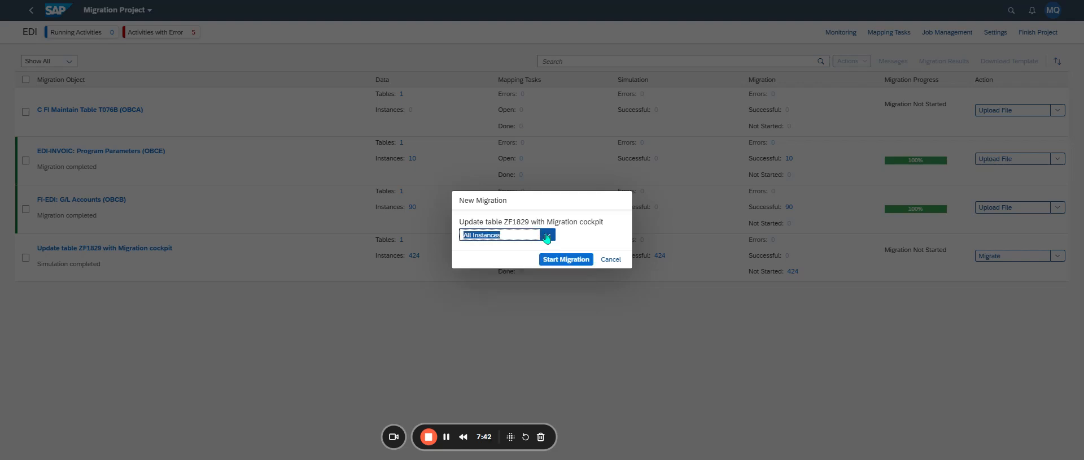
left_click(545, 235)
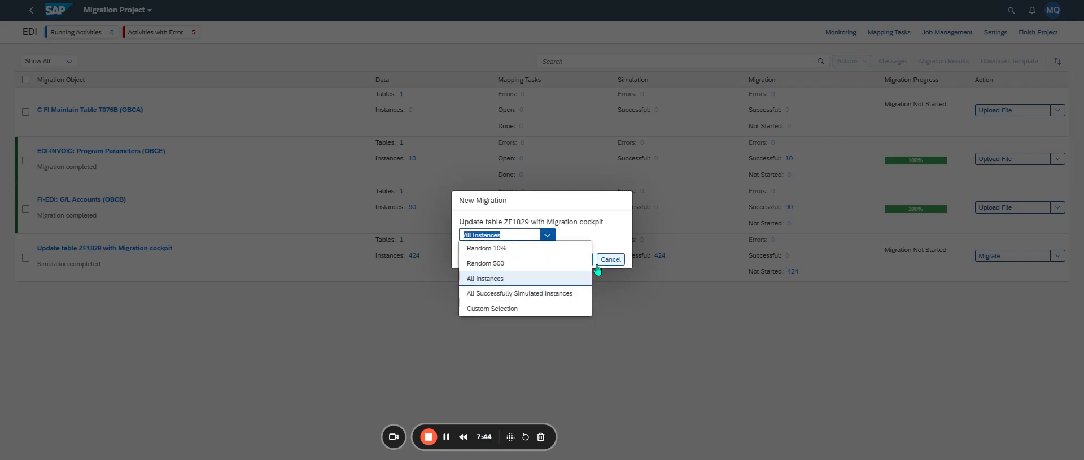
left_click(606, 233)
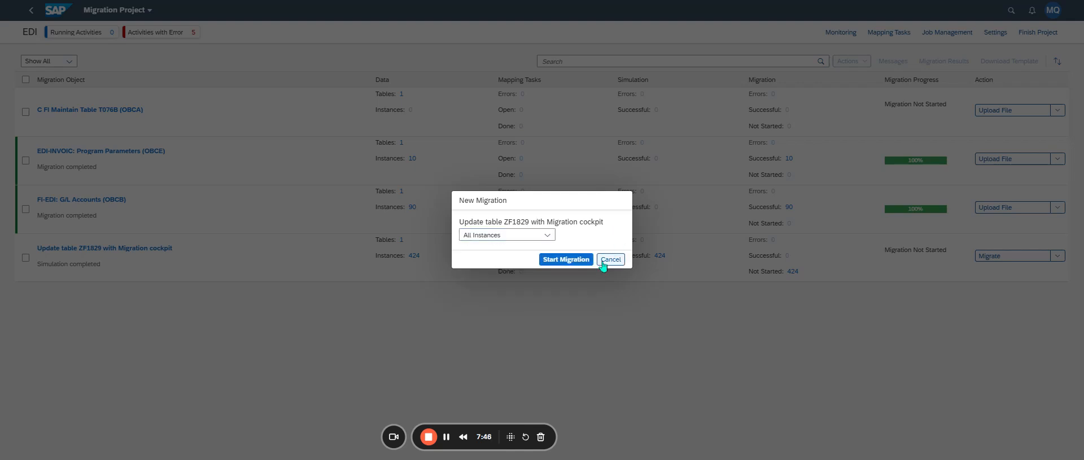
left_click(576, 259)
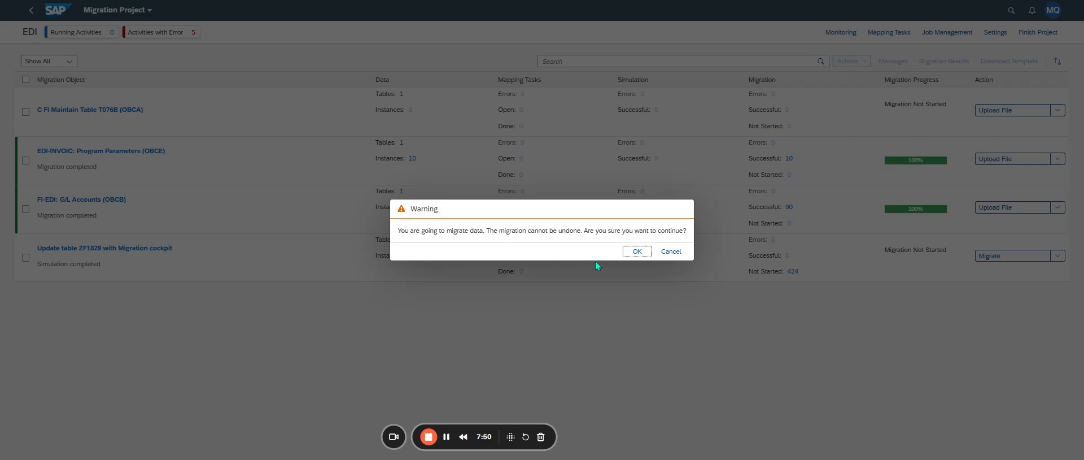
left_click(629, 256)
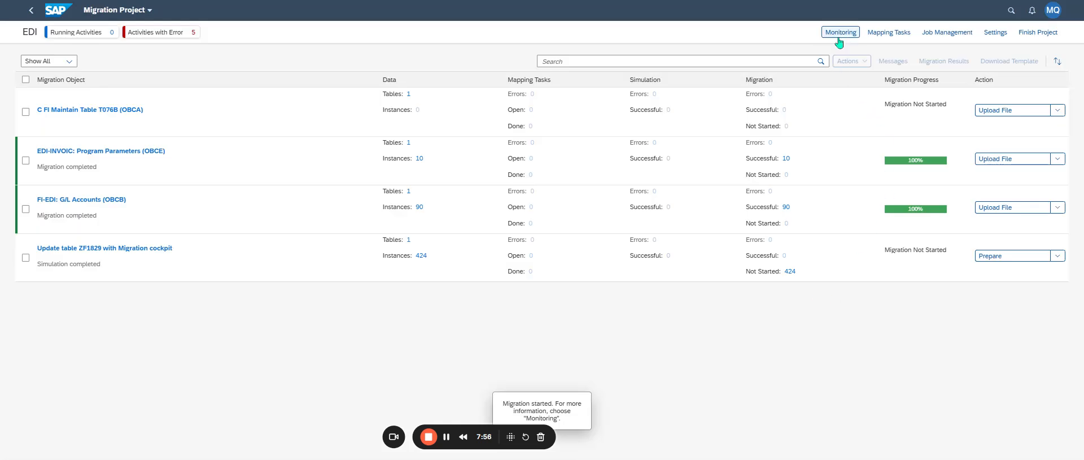
Check the status of the ZF1829 data migration in the EDI project's monitoring and return to the project.
left_click(840, 35)
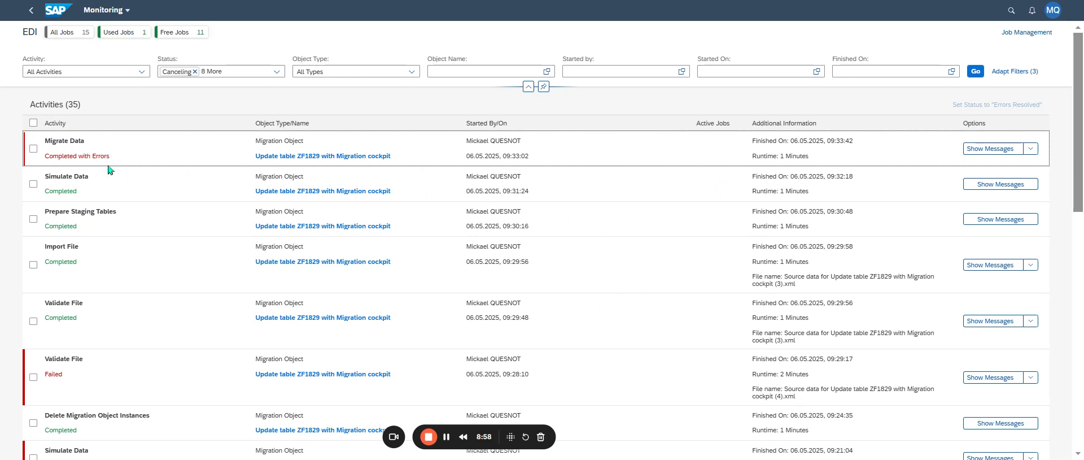
left_click(31, 10)
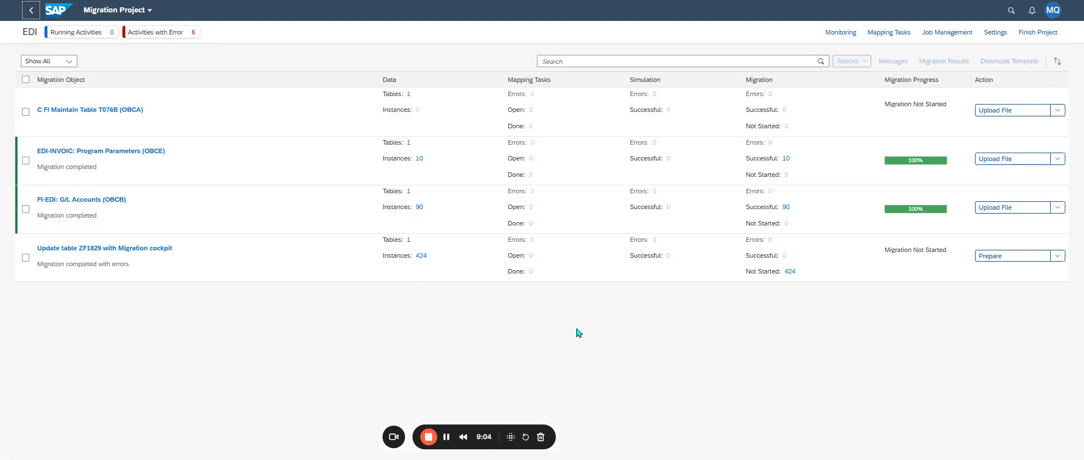
Open the messages of the latest Migrate Data activity in the project's monitoring and examine the error messages and the success messages.
left_click(851, 32)
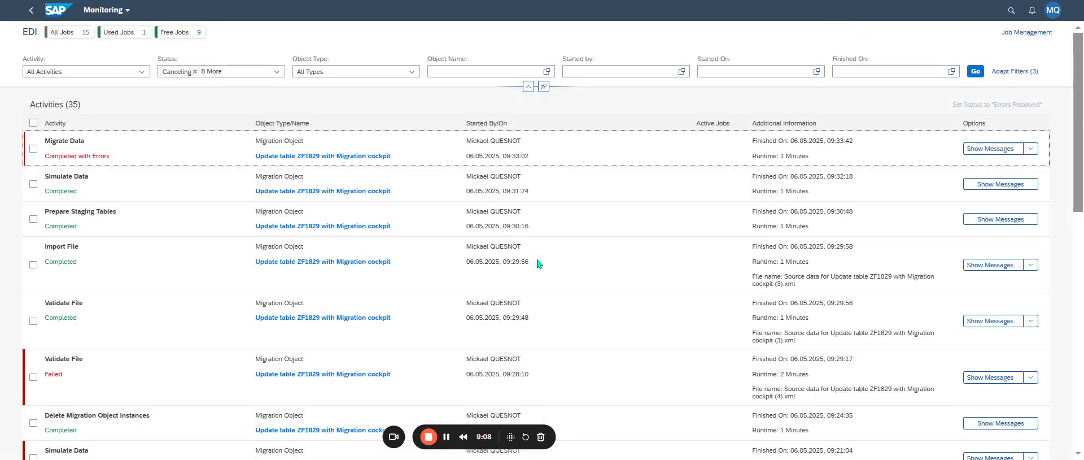
left_click(991, 150)
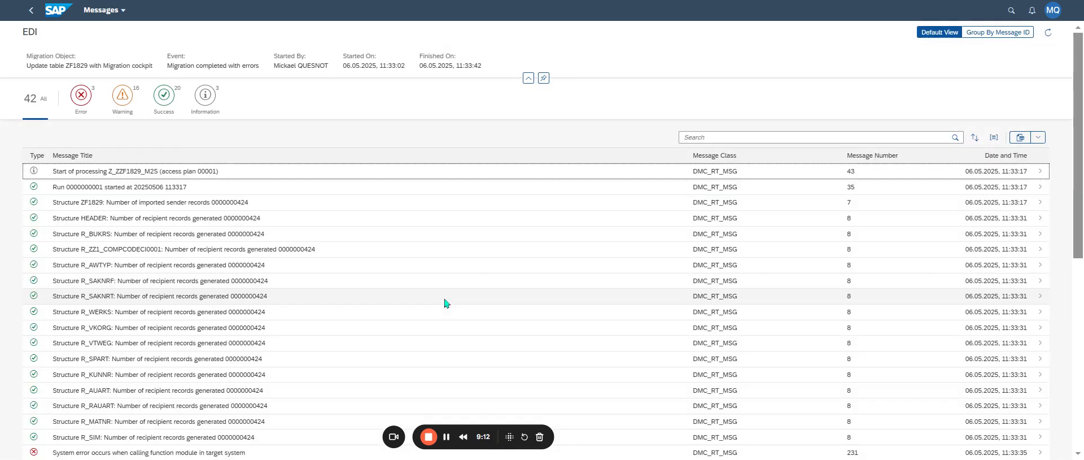
left_click(81, 94)
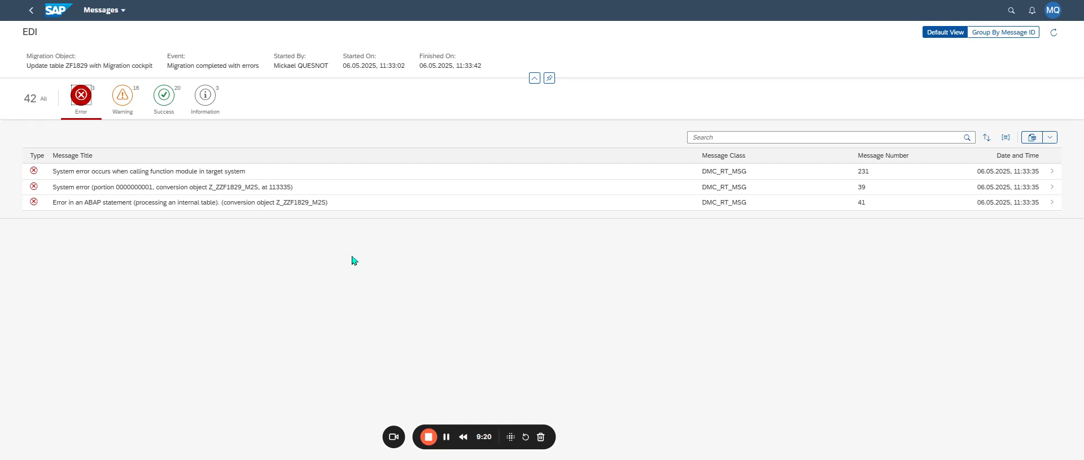
left_click(163, 99)
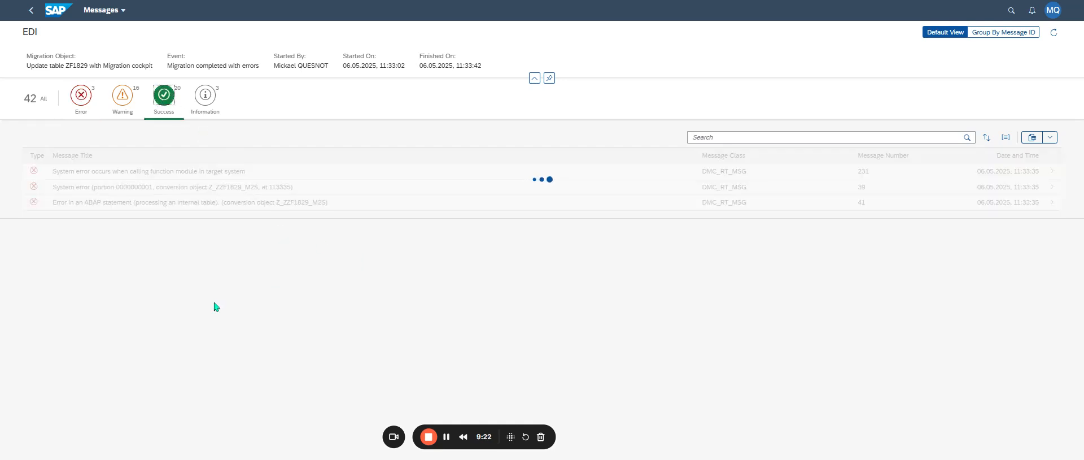
scroll(222, 303, "down", 1)
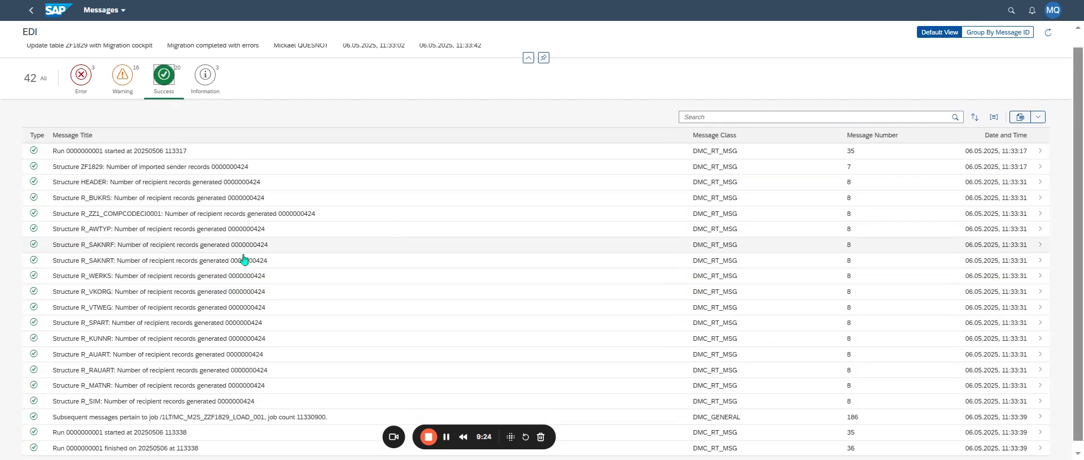